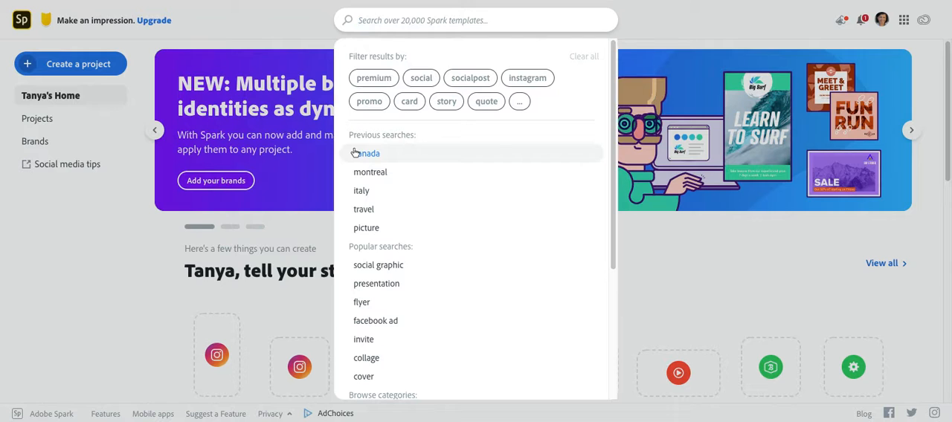
# Search the templates for "montreal" and replace that search with "canada".
pyautogui.click(368, 171)
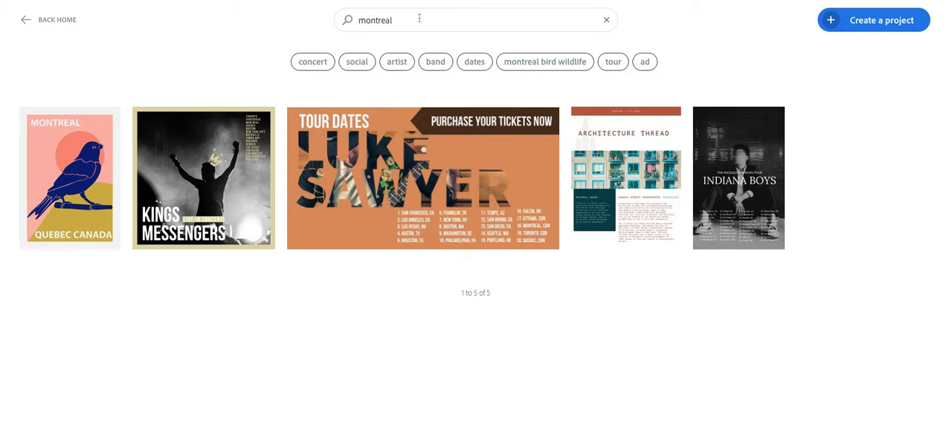
pyautogui.click(417, 19)
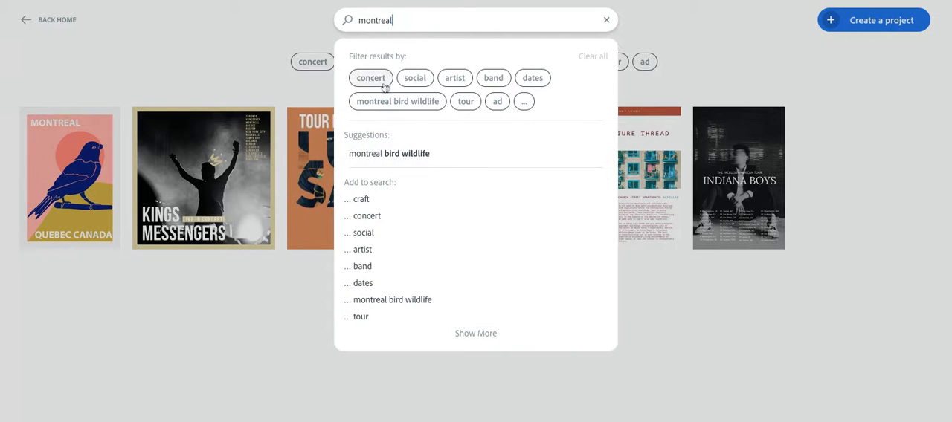
pyautogui.click(368, 26)
pyautogui.doubleClick(368, 27)
pyautogui.write('candad')
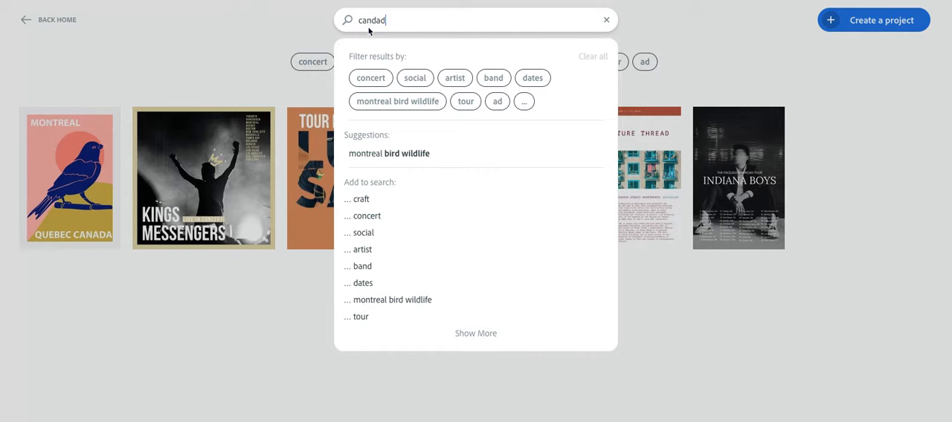
pyautogui.press('BackSpace')
pyautogui.press('BackSpace')
pyautogui.press('BackSpace')
pyautogui.write('ada')
pyautogui.press('Return')
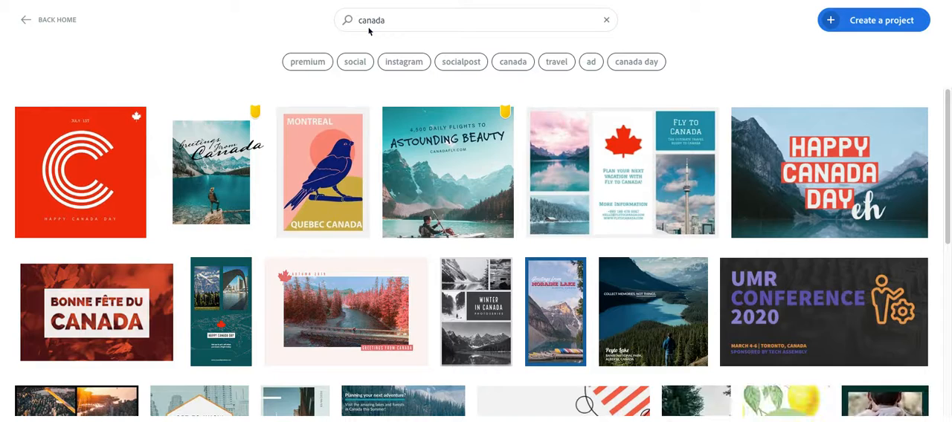
# Browse the Canada templates and create a project from the "Fly to Canada" one with the red maple leaf.
pyautogui.scroll(-5, 360, 371)
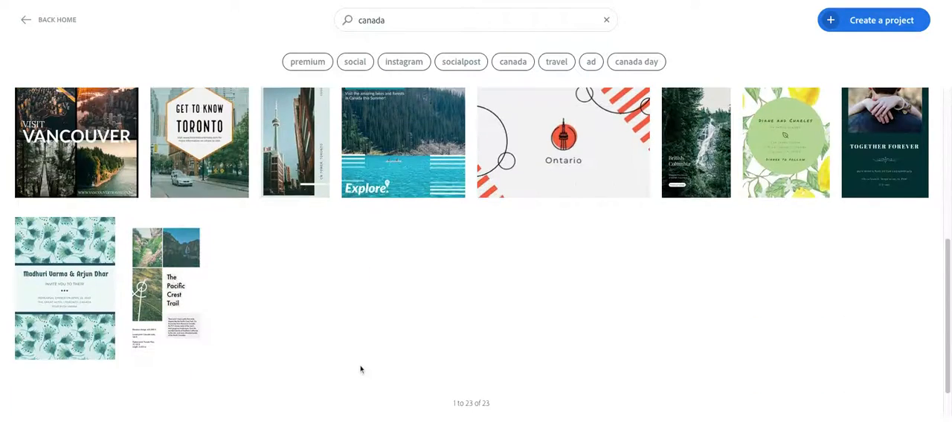
pyautogui.scroll(5, 360, 370)
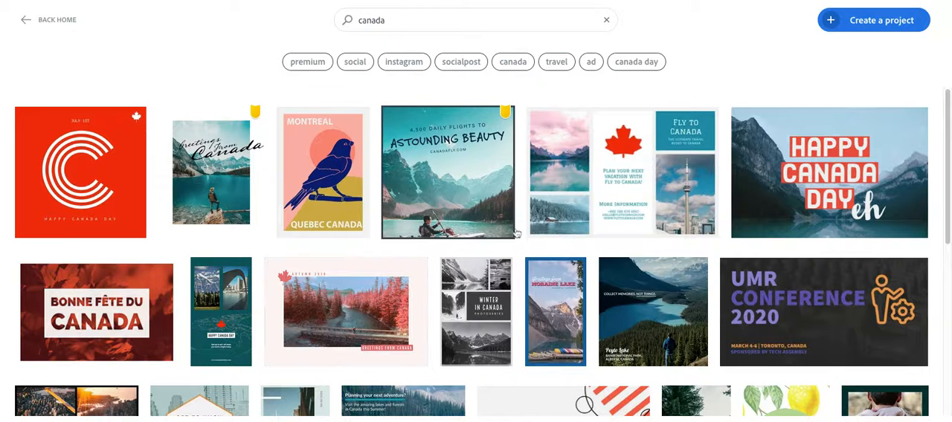
pyautogui.click(569, 202)
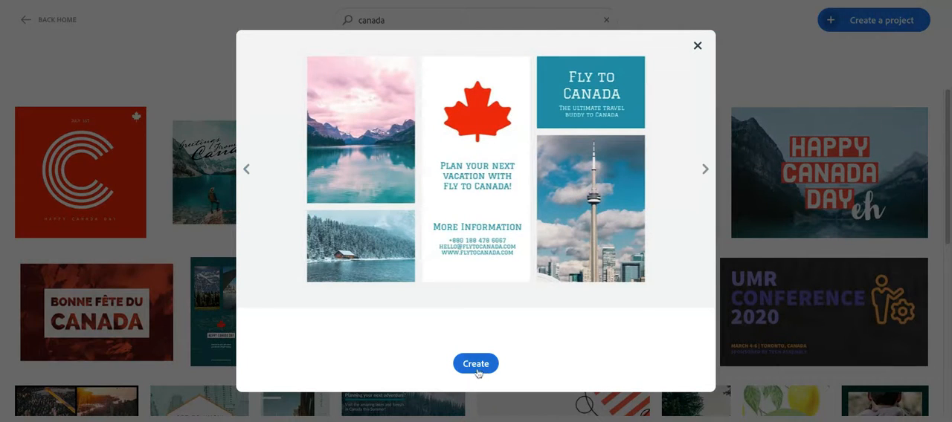
pyautogui.click(476, 363)
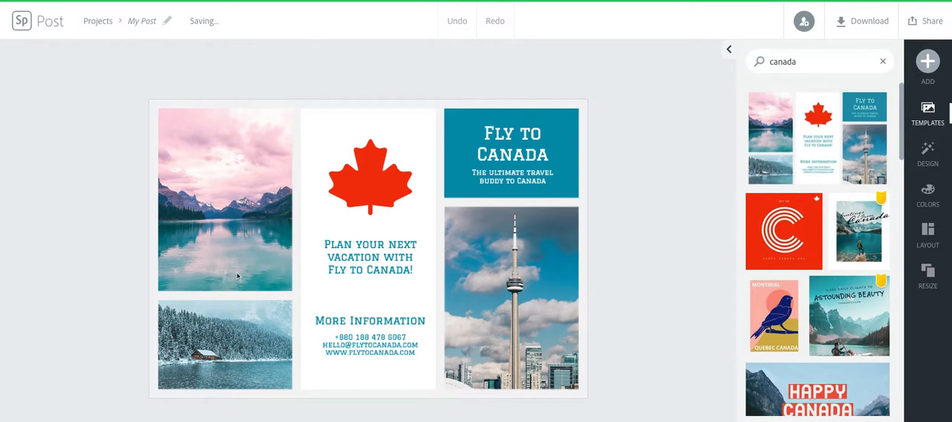
# Replace the pink-sky lake photo with the wet brick-building street photo from a free photo search for "Old Port of Montreal".
pyautogui.click(215, 195)
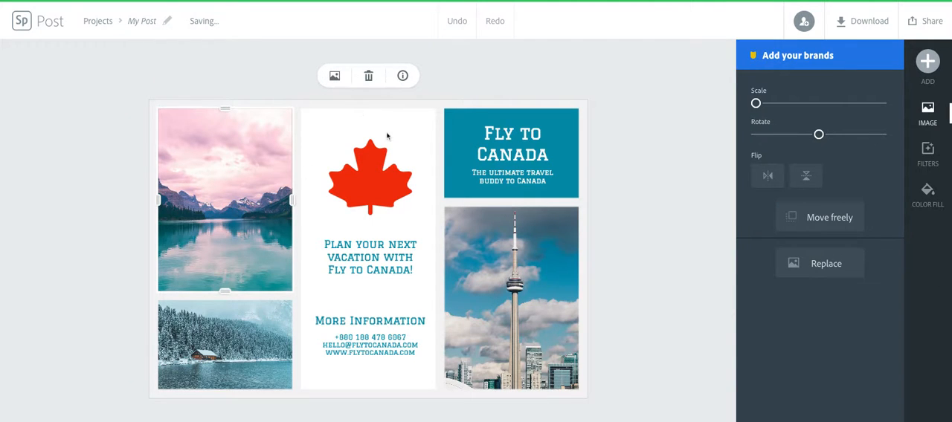
pyautogui.click(333, 77)
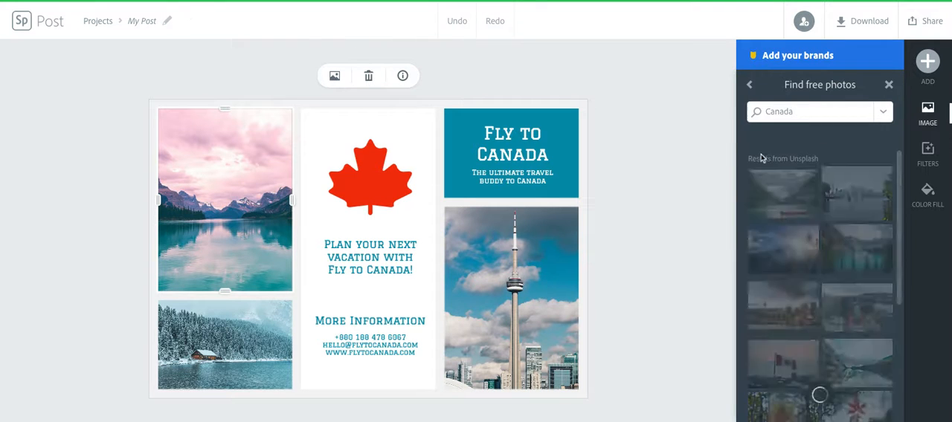
pyautogui.click(777, 111)
pyautogui.hotkey('ctrl', 'a')
pyautogui.press('BackSpace')
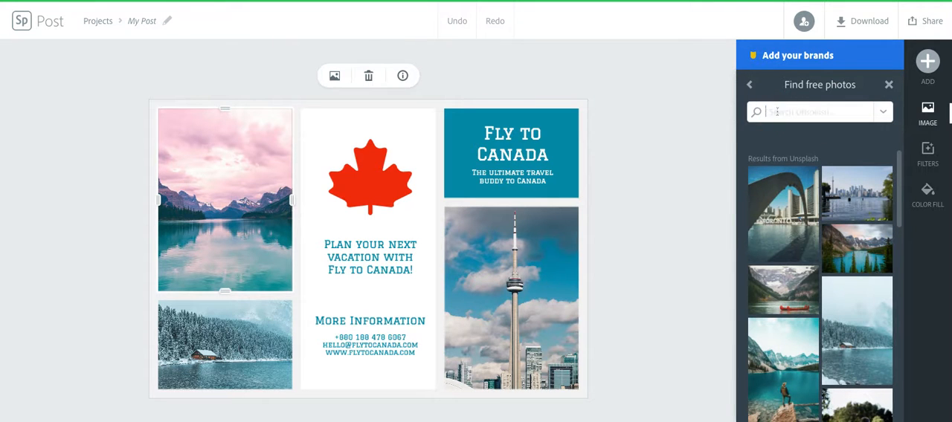
pyautogui.write('Old Port of Montreal')
pyautogui.press('Return')
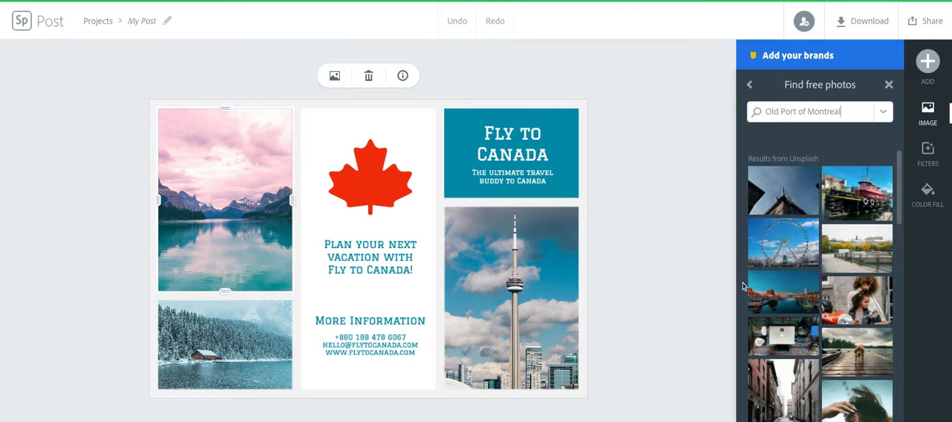
pyautogui.scroll(-2, 766, 297)
pyautogui.click(768, 310)
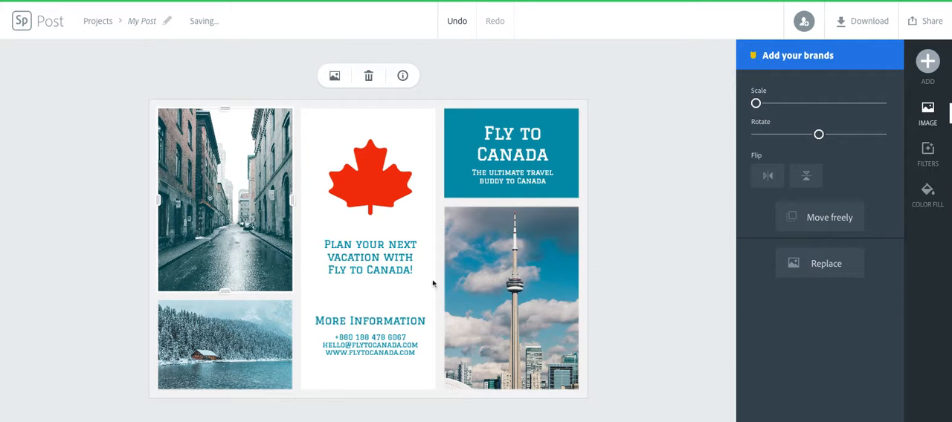
# Replace the tower photo with the Auberge Saint-Paul sign photo from a free photo search for "old montreal".
pyautogui.click(473, 266)
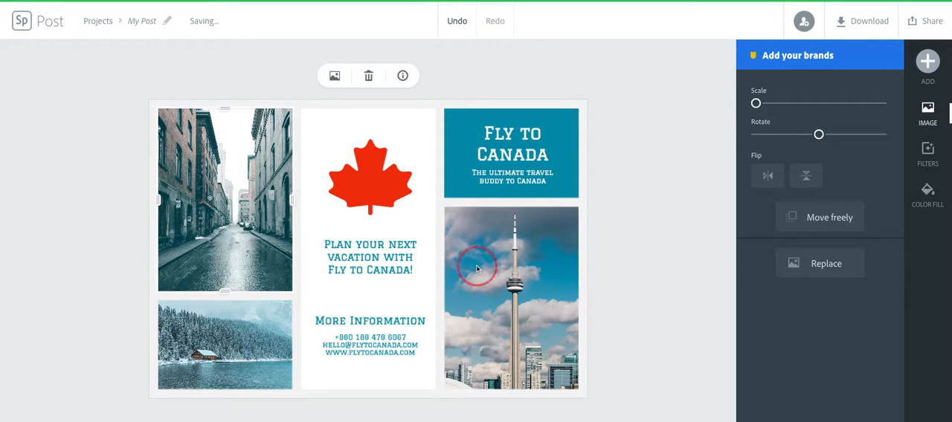
pyautogui.click(793, 264)
pyautogui.write('Canada')
pyautogui.press('Return')
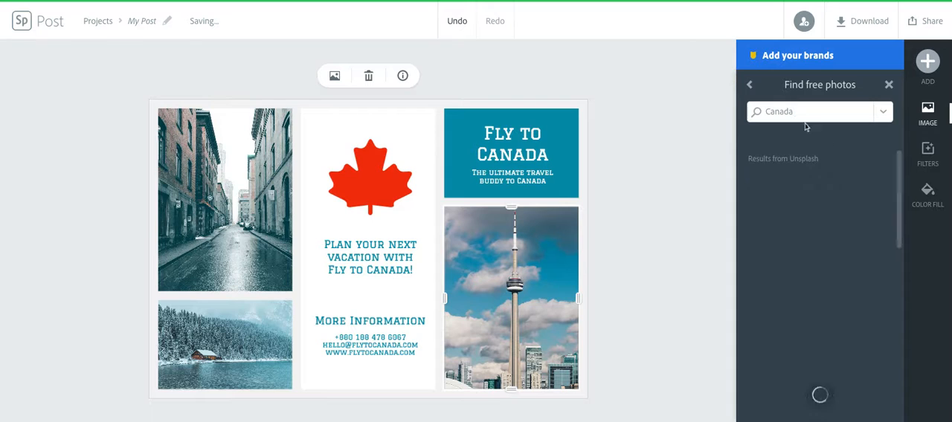
pyautogui.click(794, 113)
pyautogui.doubleClick(793, 113)
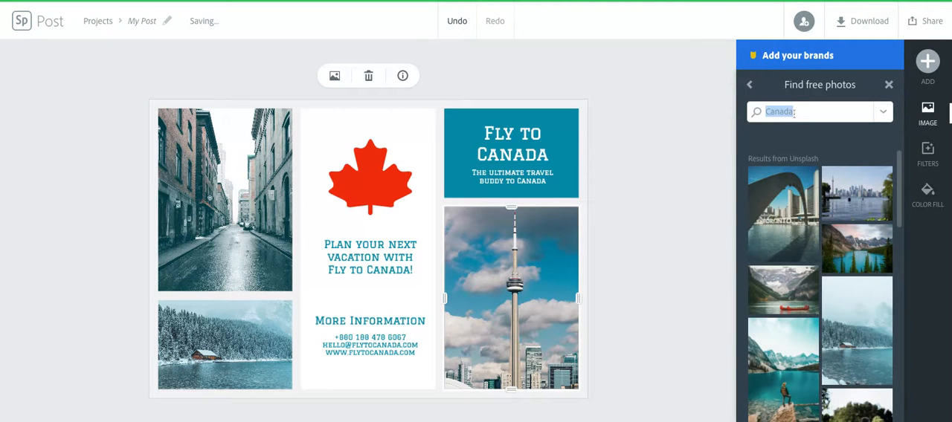
pyautogui.write('old montreal')
pyautogui.press('Return')
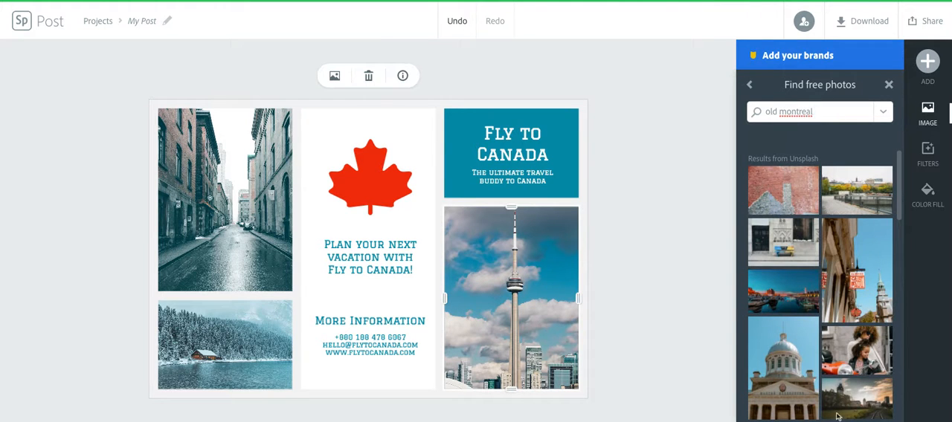
pyautogui.click(857, 301)
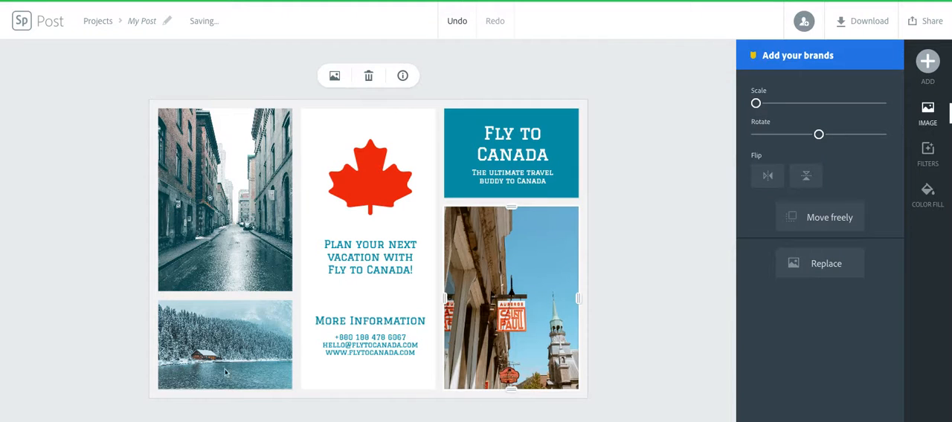
# Replace the snowy lake cabin photo with the evening harbour photo from a free photo search for "old montreal".
pyautogui.click(225, 372)
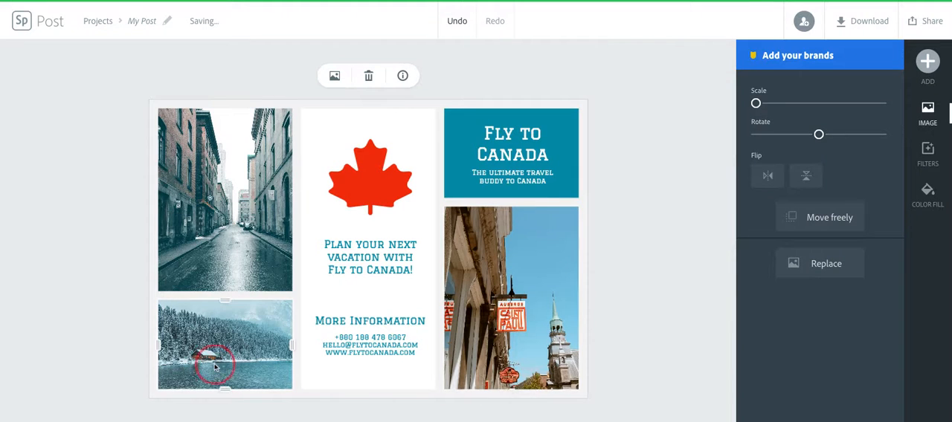
pyautogui.click(805, 262)
pyautogui.write('Canada')
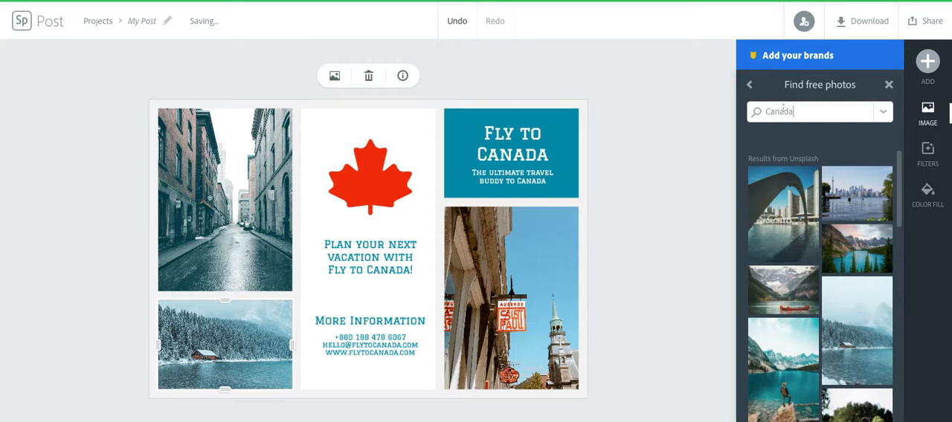
pyautogui.doubleClick(783, 110)
pyautogui.write('old montreal')
pyautogui.press('Return')
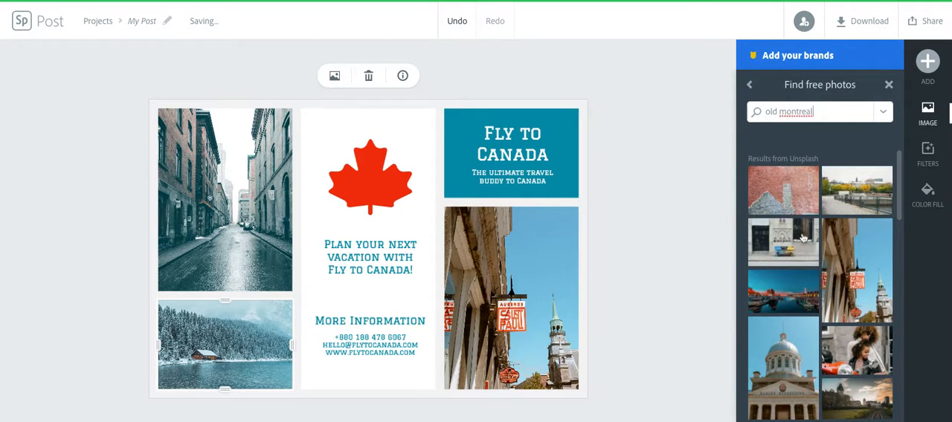
pyautogui.click(794, 303)
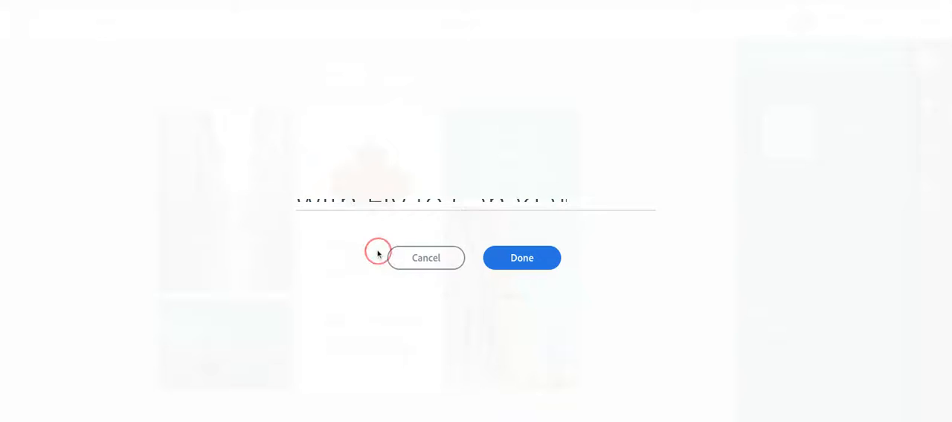
# Change the text below the maple leaf to "My Happy Is Old Montreal".
pyautogui.doubleClick(379, 253)
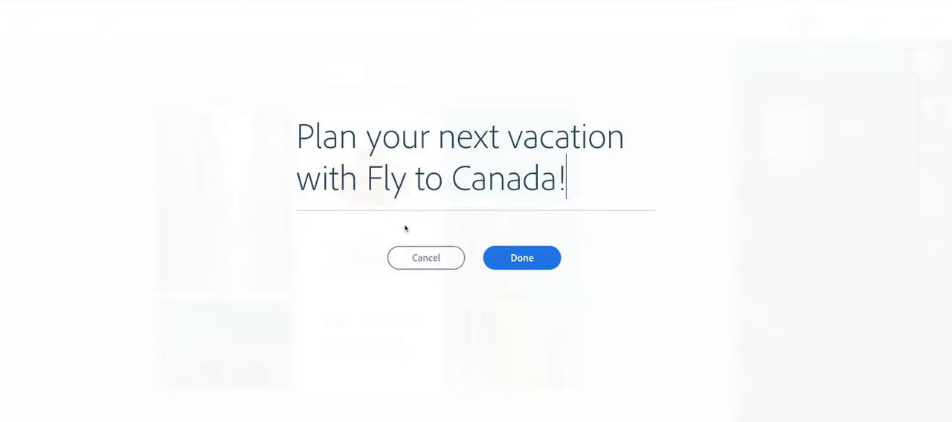
pyautogui.moveTo(569, 181); pyautogui.dragTo(294, 136)
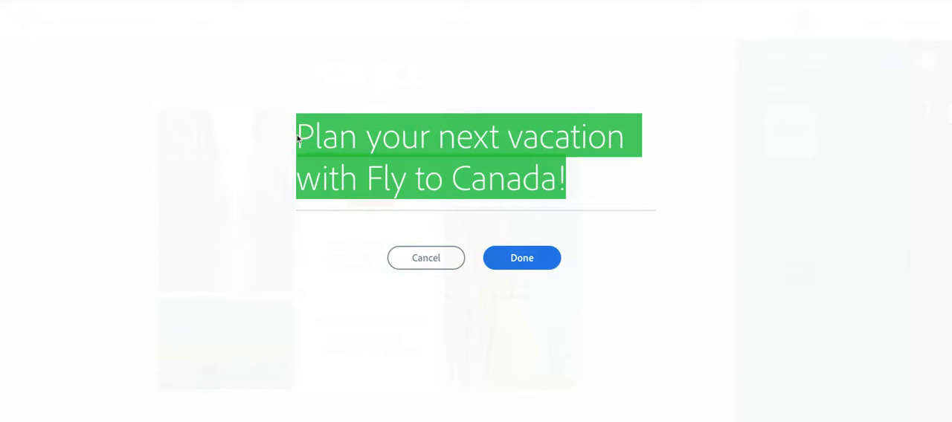
pyautogui.press('BackSpace')
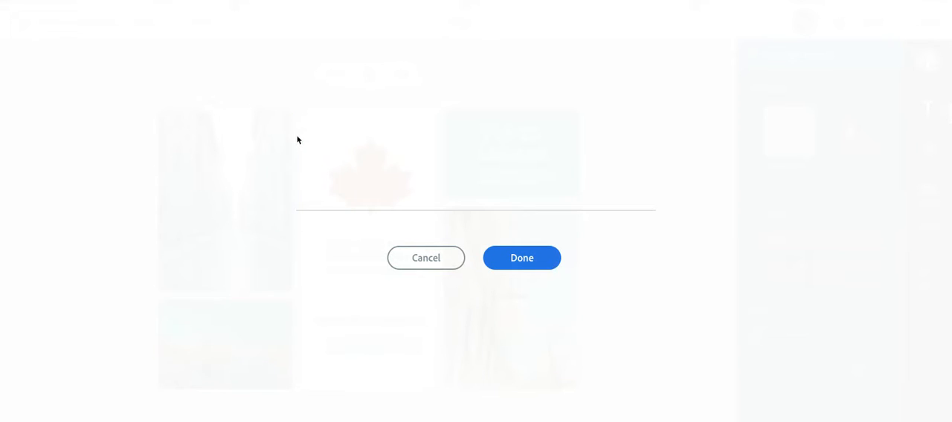
pyautogui.write('My Happy Is M<')
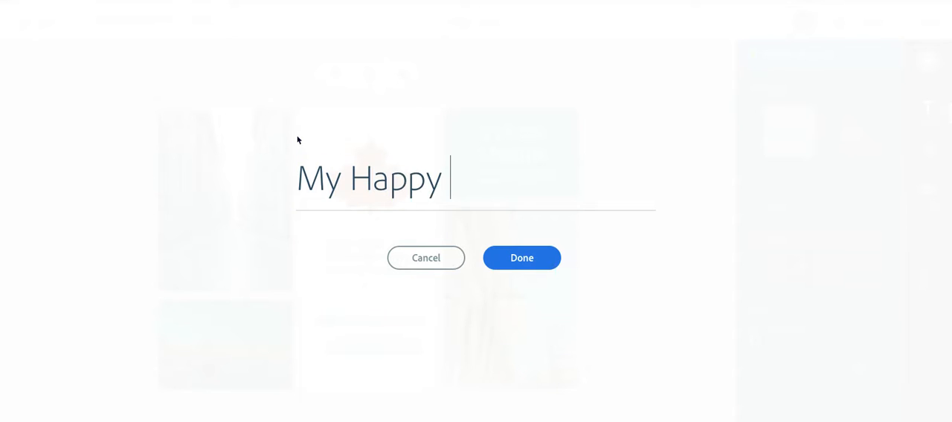
pyautogui.press('BackSpace')
pyautogui.press('BackSpace')
pyautogui.write('Old ')
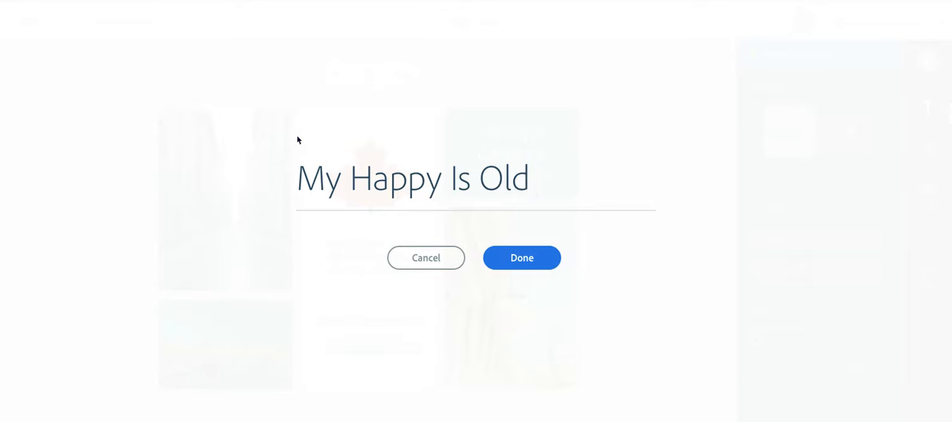
pyautogui.write('Montreal')
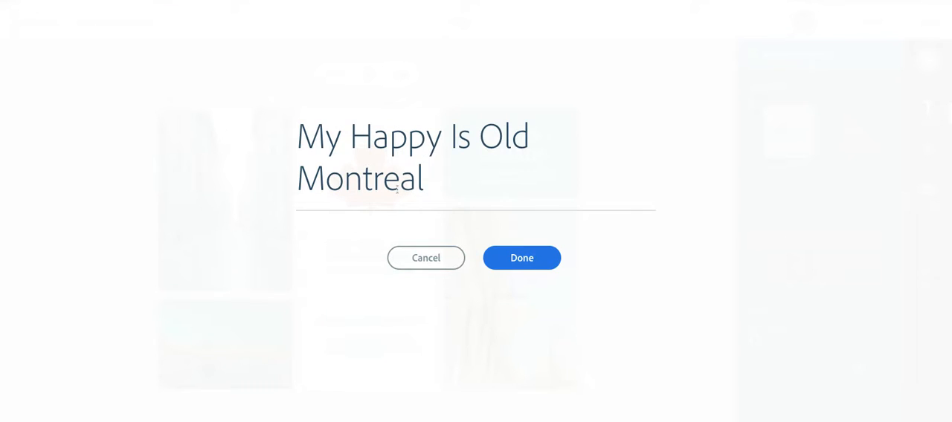
pyautogui.click(521, 255)
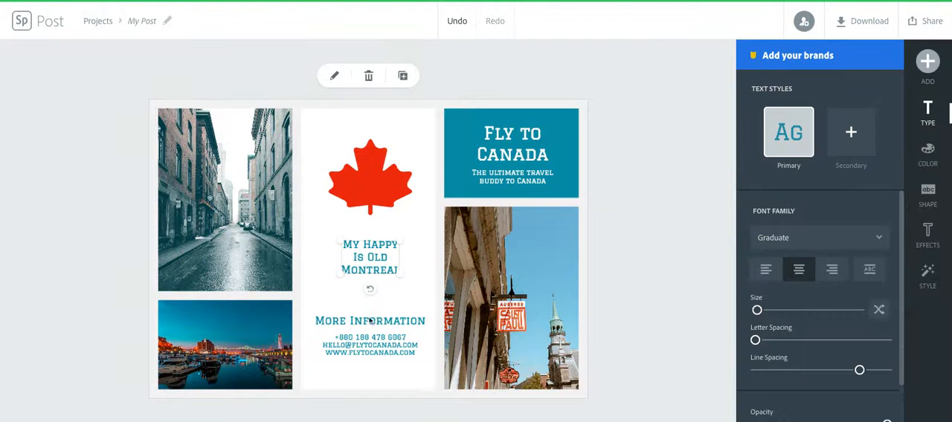
# Change the tagline under the Fly to Canada heading to "It reminds me of my childhood since I am from there.".
pyautogui.click(508, 179)
pyautogui.click(508, 179)
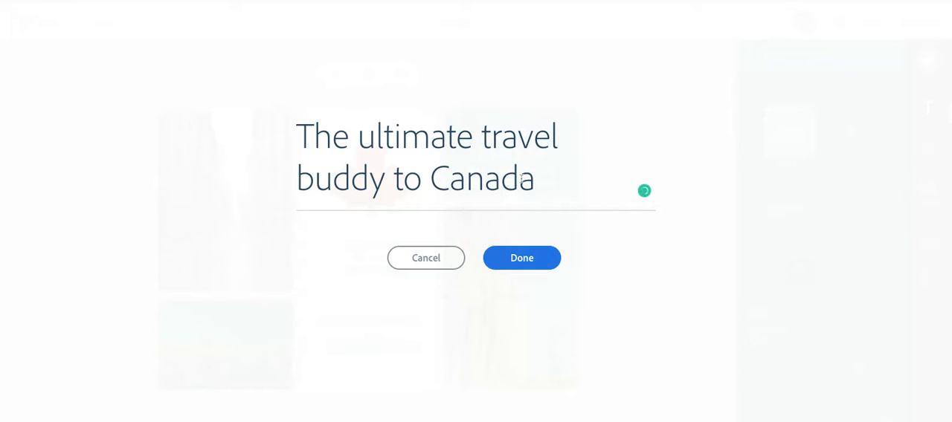
pyautogui.moveTo(535, 179); pyautogui.dragTo(279, 125)
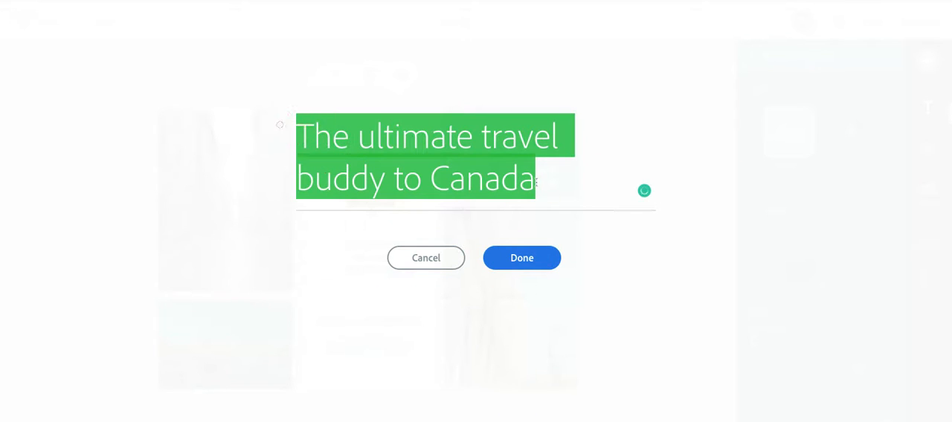
pyautogui.write('I love')
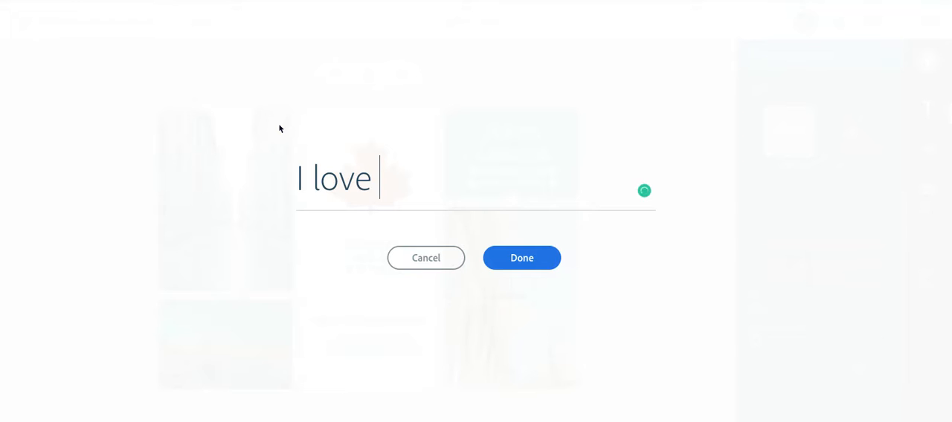
pyautogui.press('BackSpace')
pyautogui.press('BackSpace')
pyautogui.press('BackSpace')
pyautogui.press('BackSpace')
pyautogui.press('BackSpace')
pyautogui.press('BackSpace')
pyautogui.press('BackSpace')
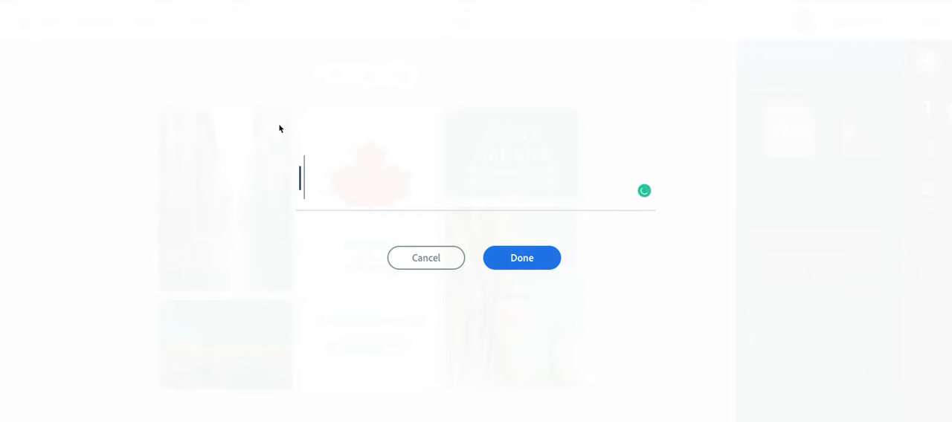
pyautogui.write('It reminds me ')
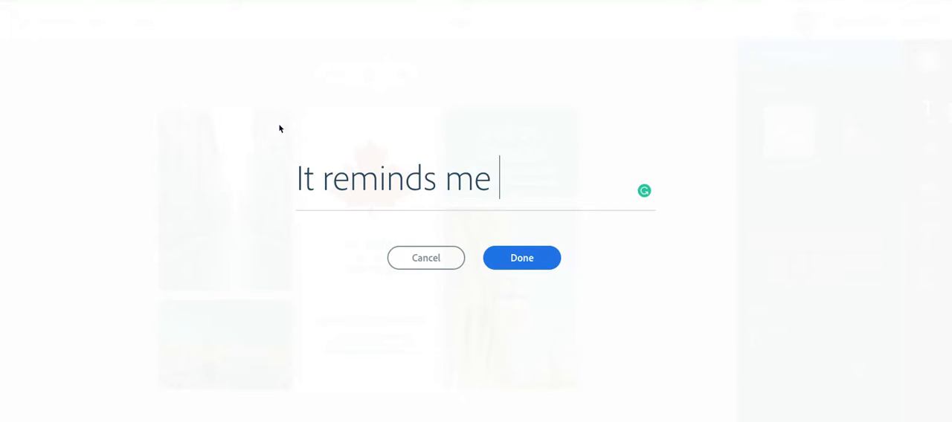
pyautogui.write('of my child')
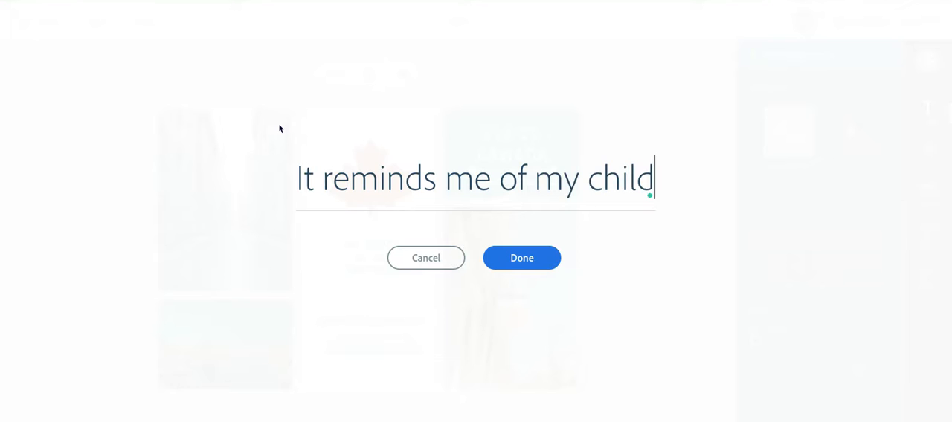
pyautogui.write('hoo')
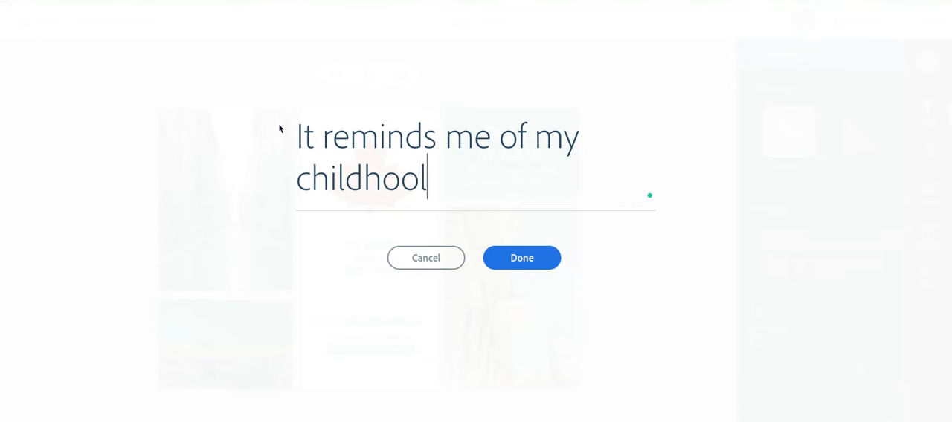
pyautogui.write('d since I am ')
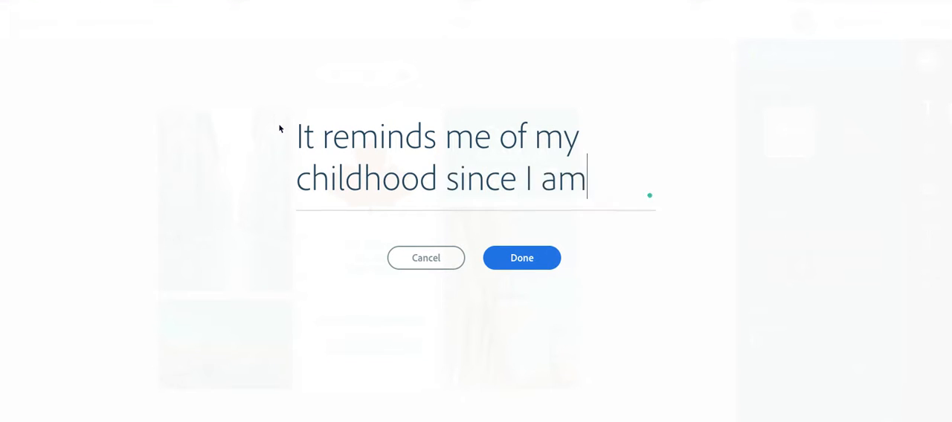
pyautogui.write('from there.')
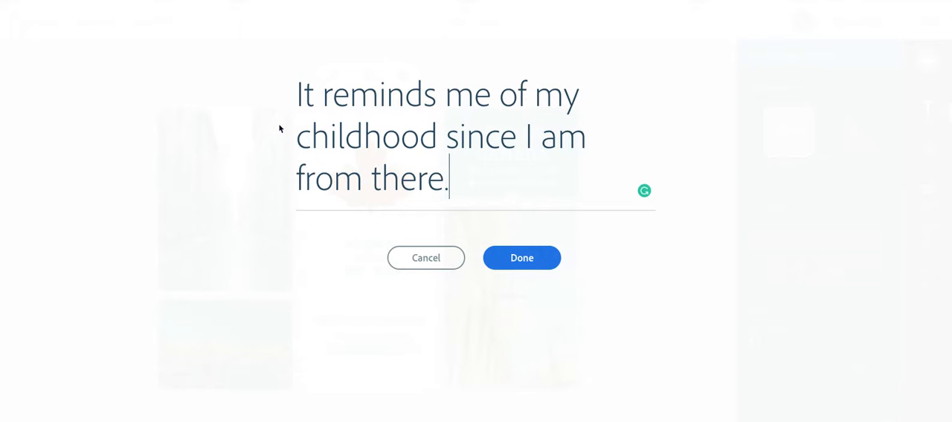
pyautogui.click(511, 262)
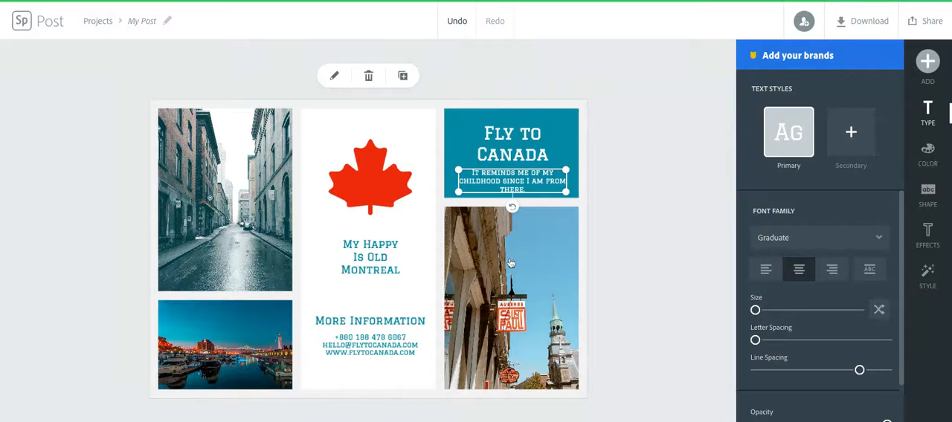
# Change the "Fly to Canada" heading in the teal box to "Why I love old Montreal".
pyautogui.doubleClick(516, 158)
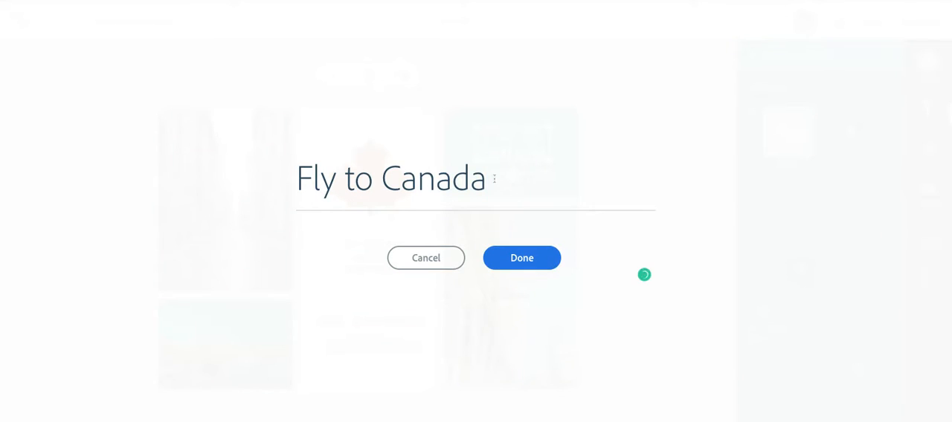
pyautogui.moveTo(291, 164); pyautogui.dragTo(492, 183)
pyautogui.write('W')
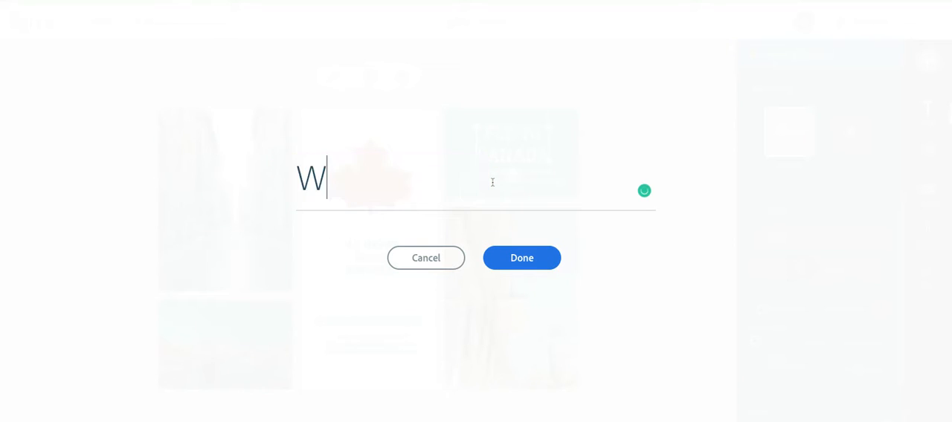
pyautogui.write('hy I love ')
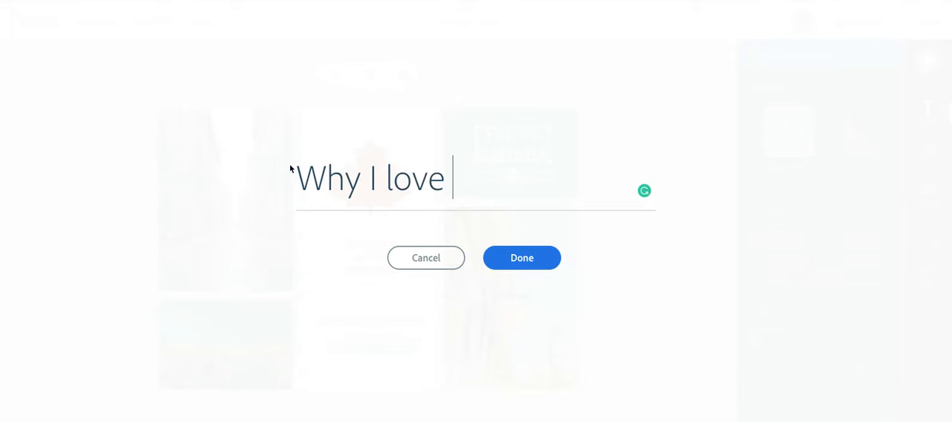
pyautogui.write('old Montreal')
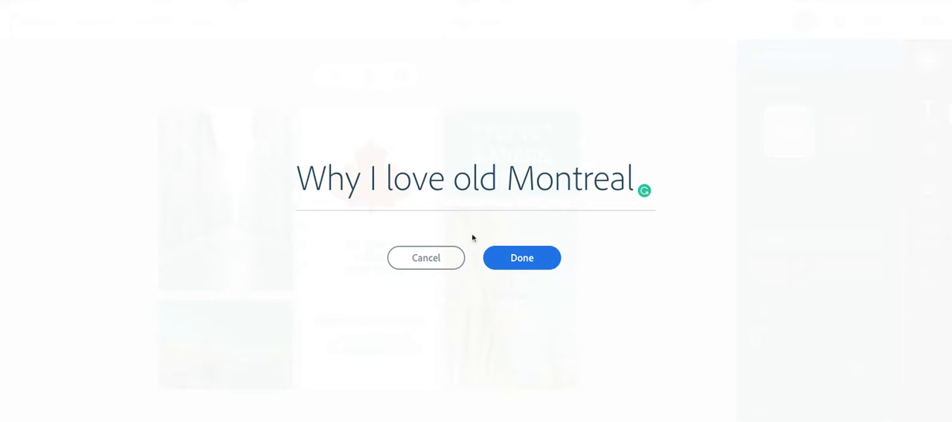
pyautogui.click(513, 263)
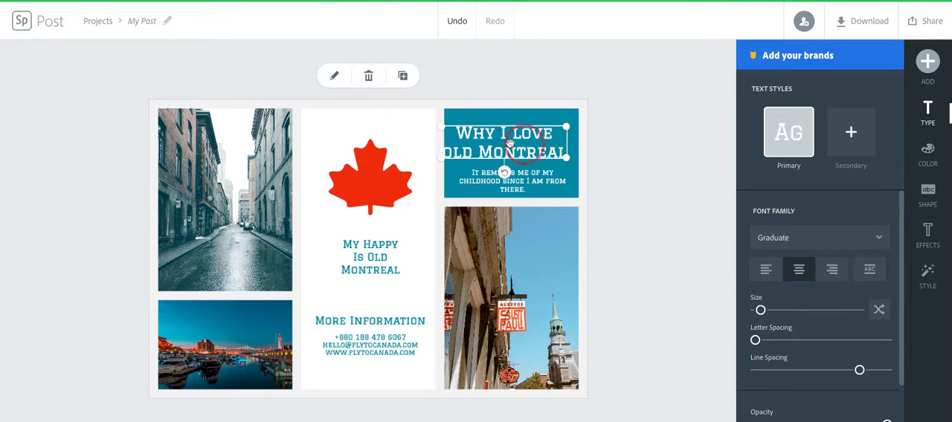
pyautogui.click(391, 334)
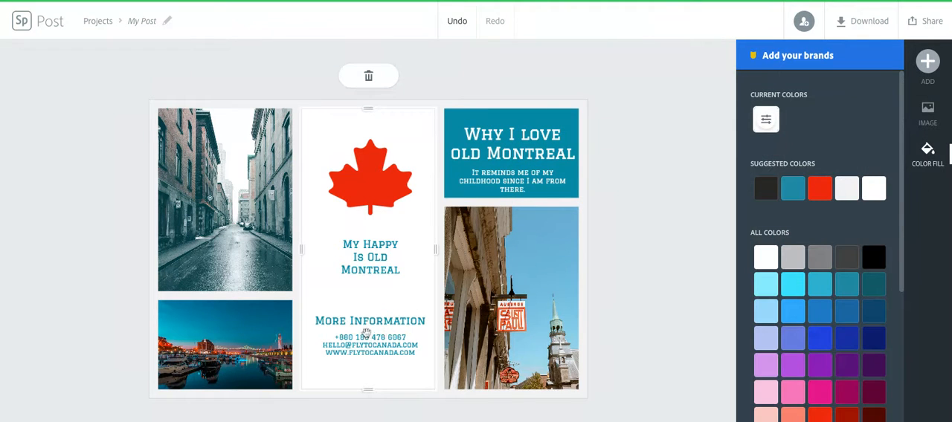
pyautogui.click(391, 326)
# Download the finished graphic as a JPG file.
pyautogui.click(861, 24)
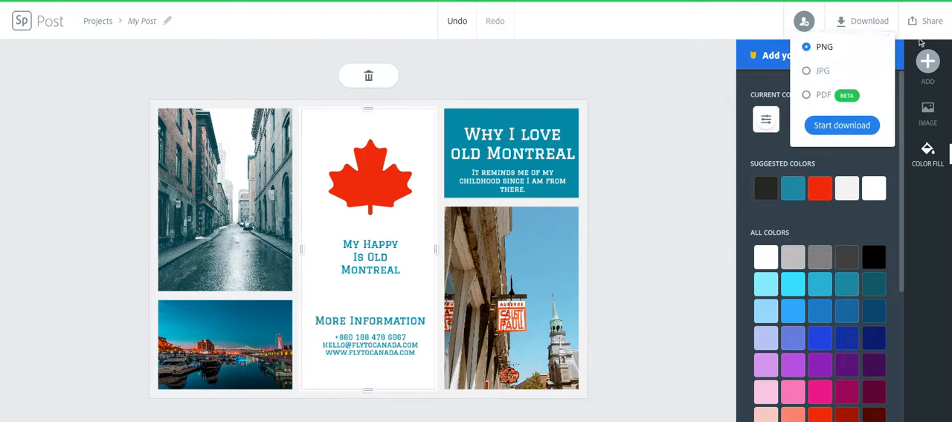
pyautogui.click(808, 73)
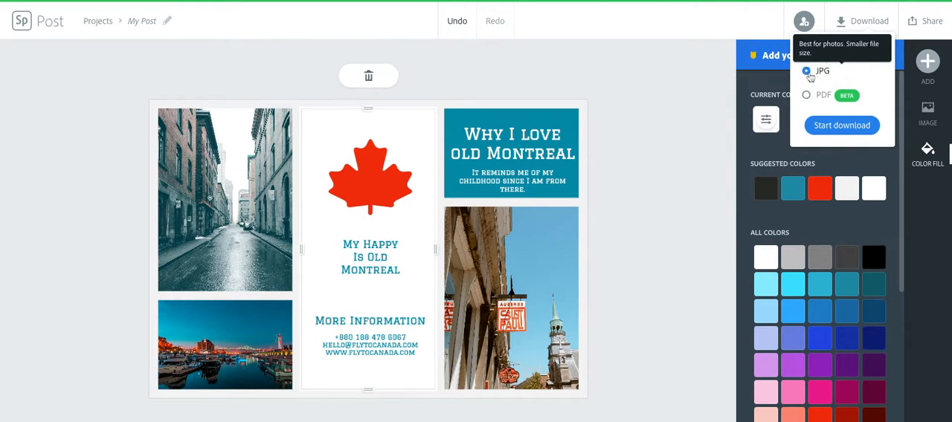
pyautogui.click(831, 127)
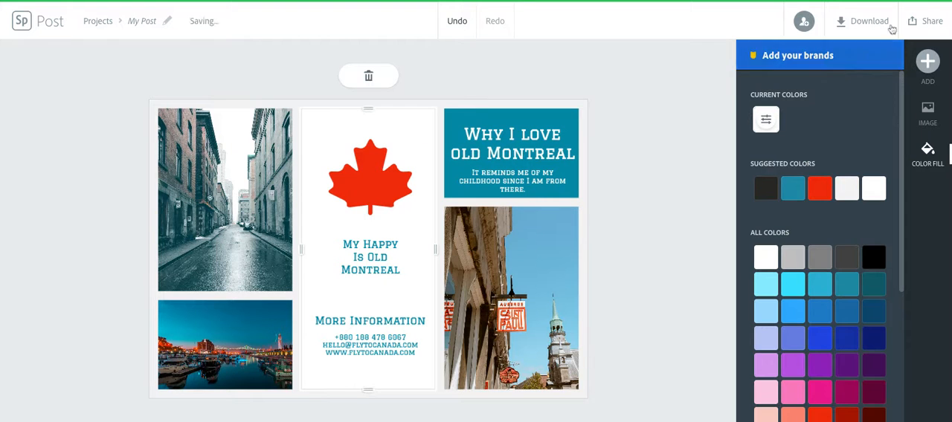
# View the publishing options for sharing the graphic, then close them.
pyautogui.click(931, 22)
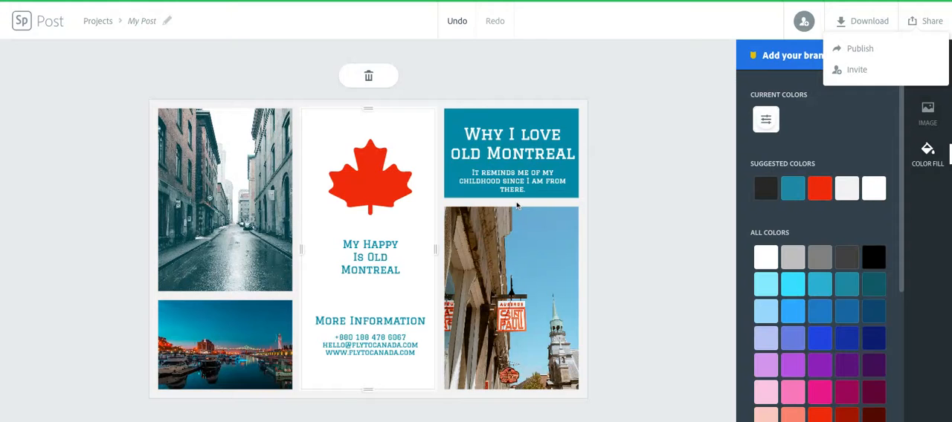
pyautogui.click(859, 50)
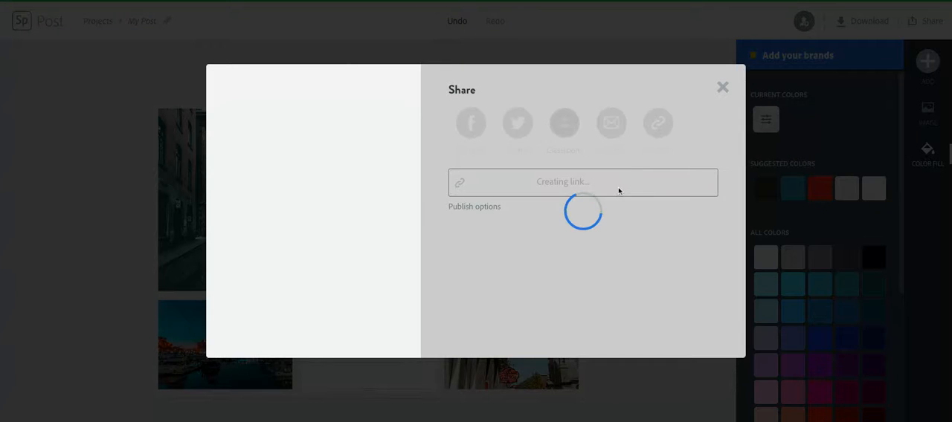
pyautogui.click(722, 87)
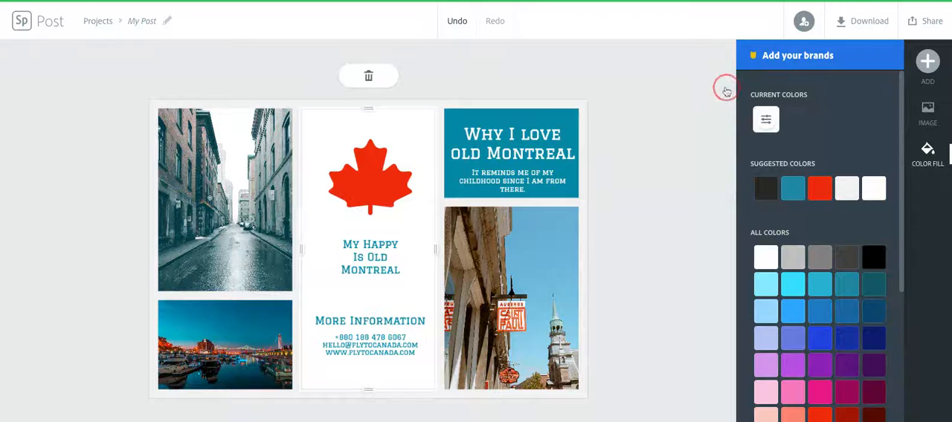